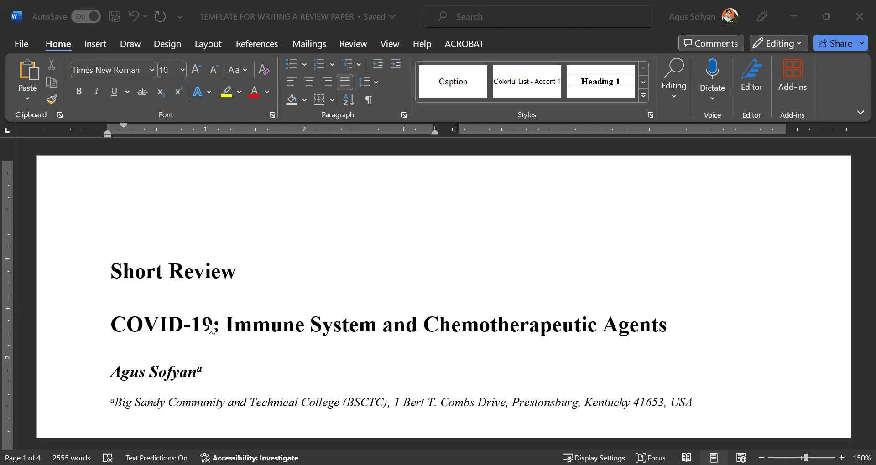
Verify the paper title reads 16 pt Bold and the author name line 12 pt Italic
click(238, 329)
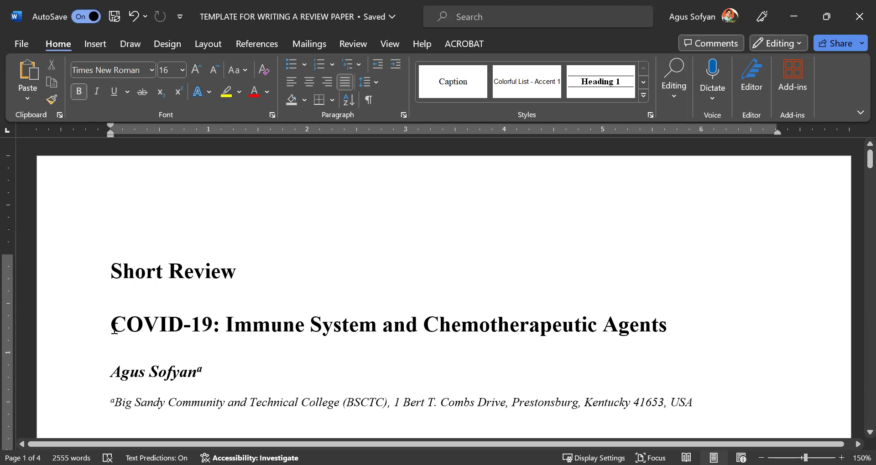
scroll(134, 328, down, 1)
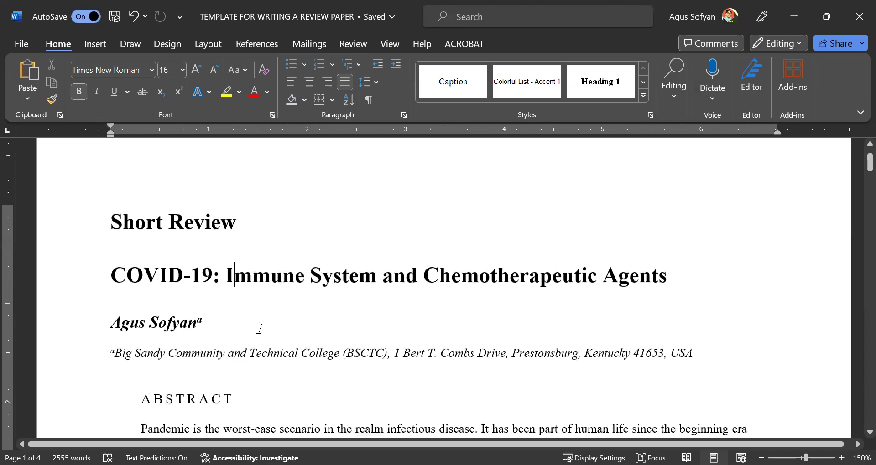
click(141, 323)
Confirm the affiliation line shows 9 pt Italic and the ABSTRACT heading shows size 10
click(268, 352)
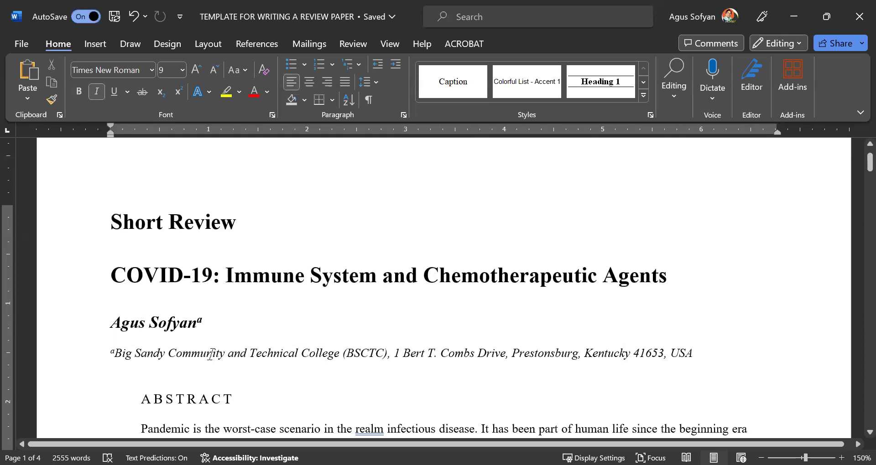
scroll(170, 352, down, 2)
click(170, 350)
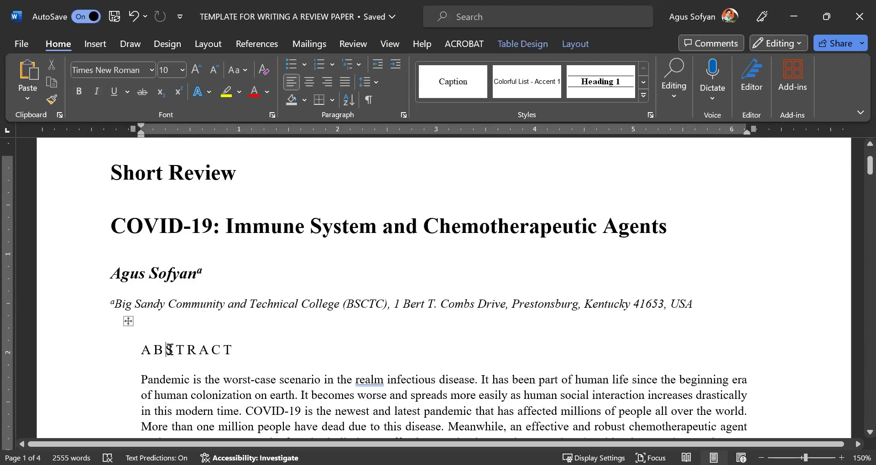
scroll(169, 349, down, 4)
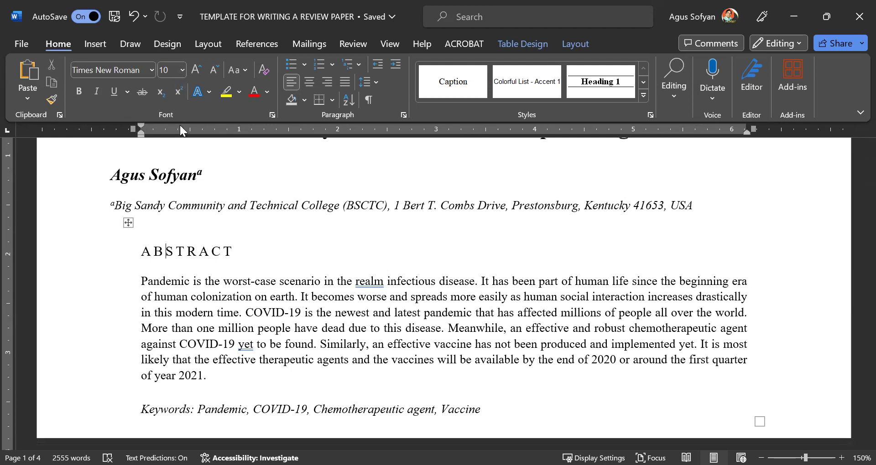
Confirm the abstract paragraph is Times New Roman 9 pt with Justify alignment
click(145, 283)
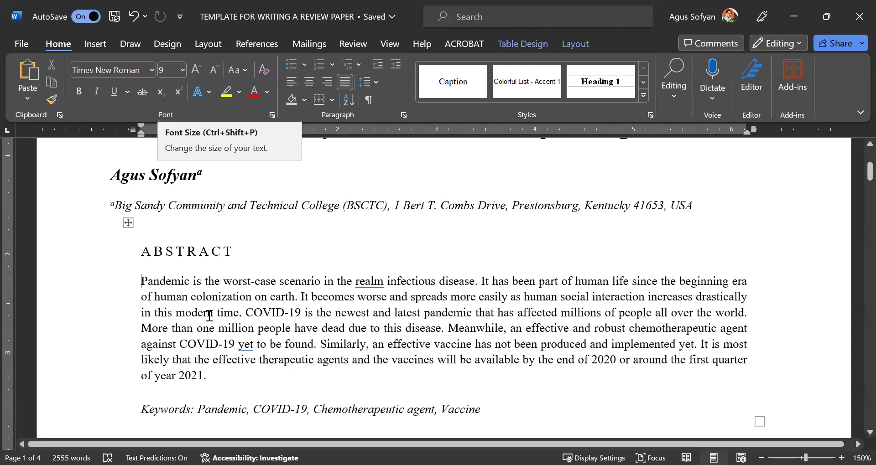
scroll(201, 351, down, 1)
scroll(181, 363, down, 1)
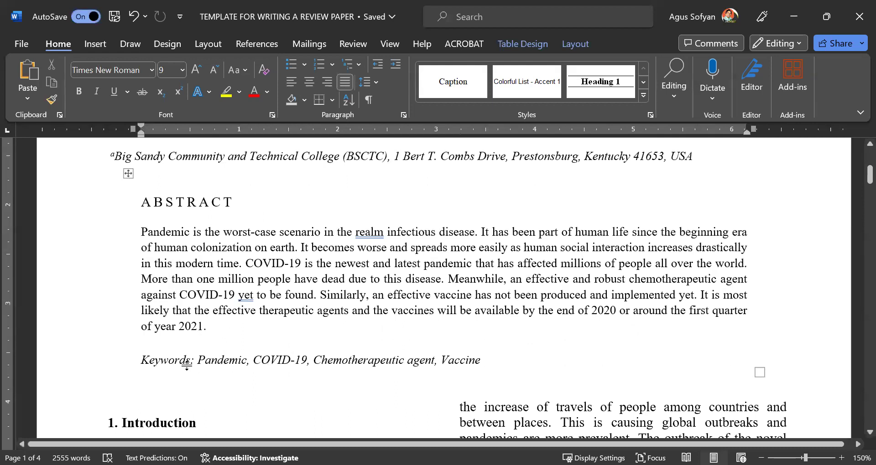
Confirm the Keywords line is 9 pt Italic, Align Left, then scroll to '1. Introduction'
click(217, 360)
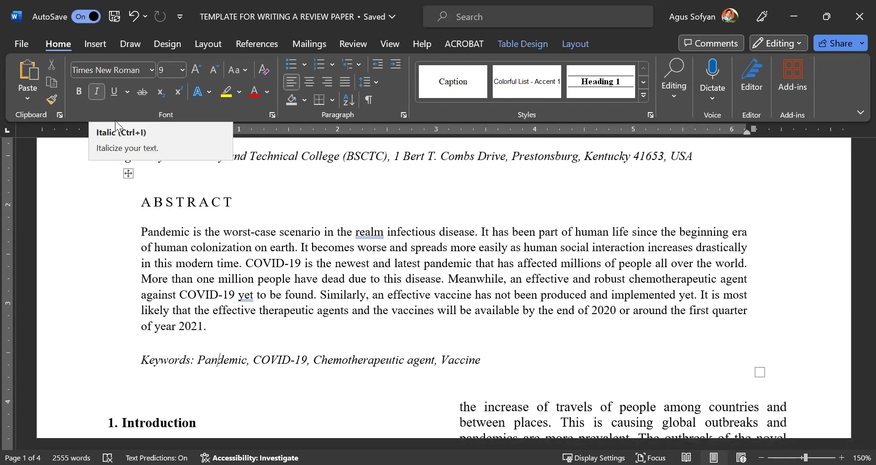
scroll(210, 325, down, 3)
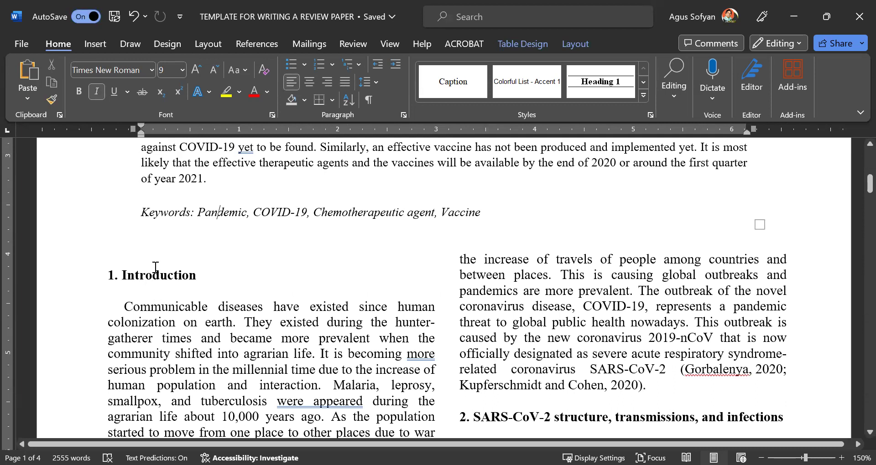
scroll(165, 267, down, 1)
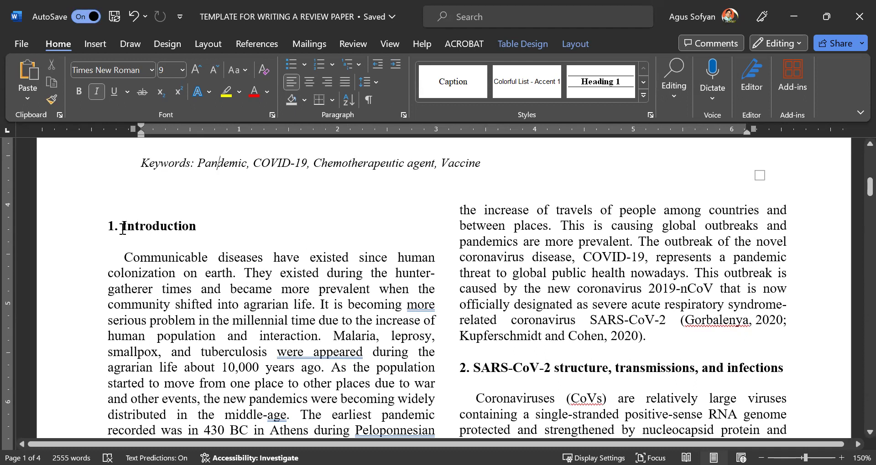
scroll(122, 228, up, 1)
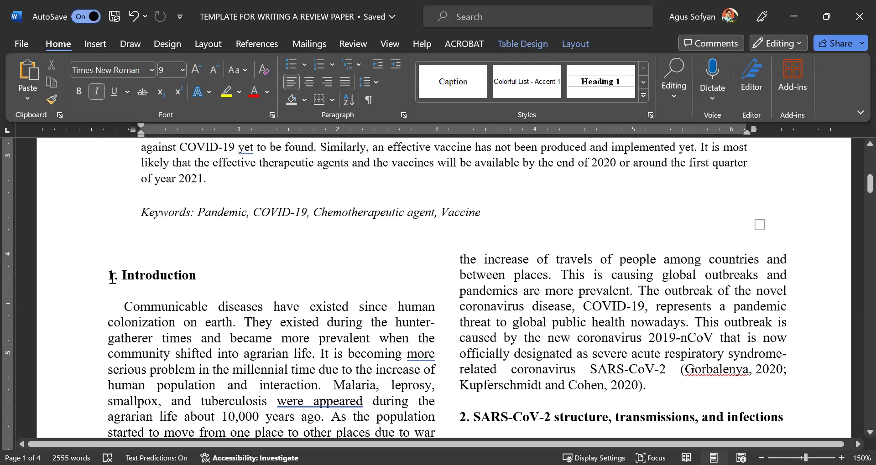
Confirm the '1. Introduction' heading is 10 pt Bold Times New Roman
click(142, 275)
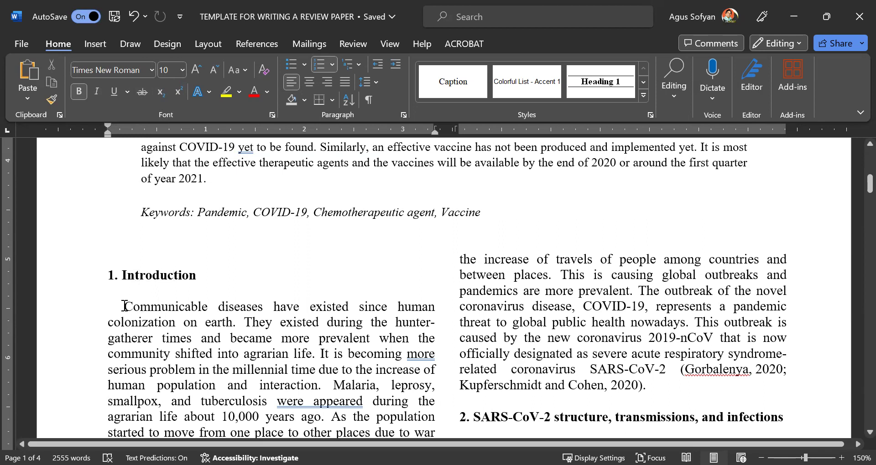
scroll(124, 299, down, 1)
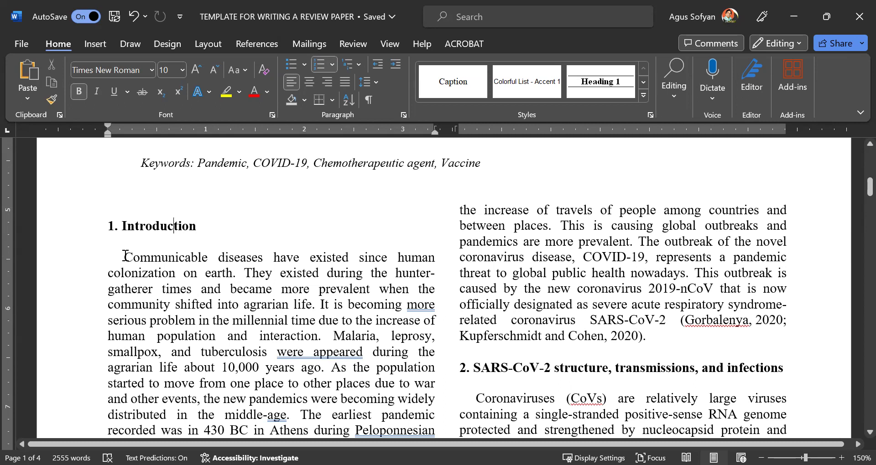
scroll(125, 256, down, 2)
Scroll through the two-column introduction text toward section 2
scroll(126, 256, down, 5)
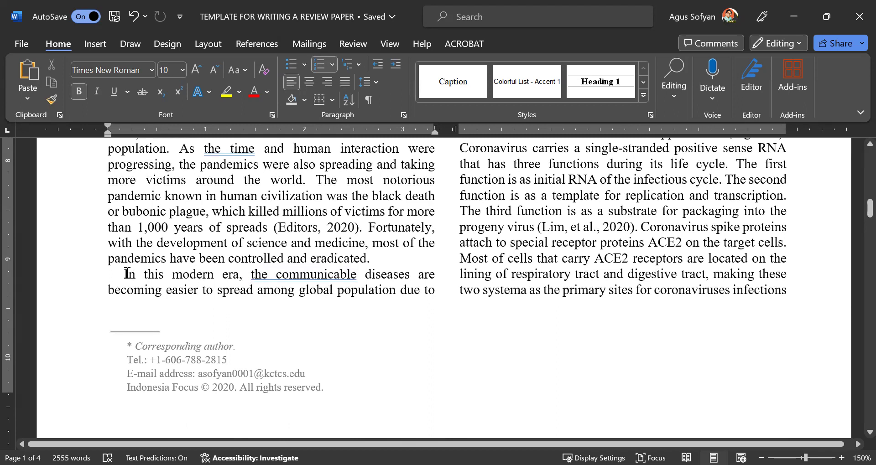
scroll(126, 274, up, 8)
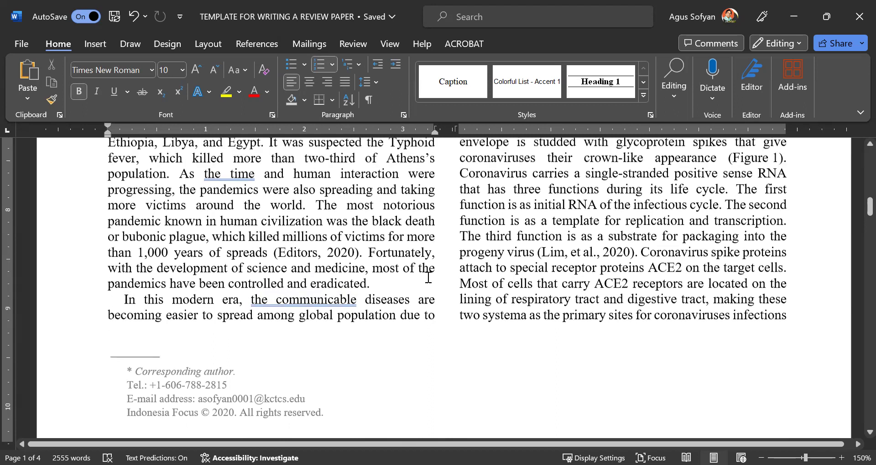
scroll(513, 280, down, 1)
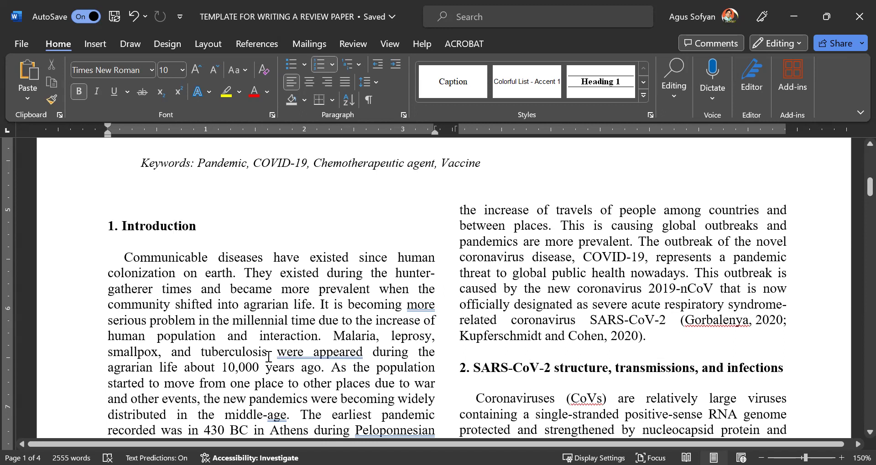
scroll(269, 357, down, 1)
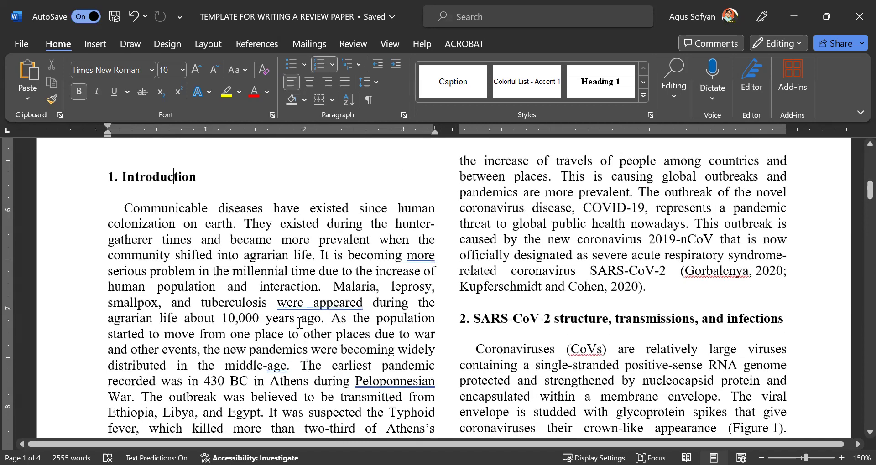
scroll(299, 322, down, 2)
scroll(329, 361, down, 1)
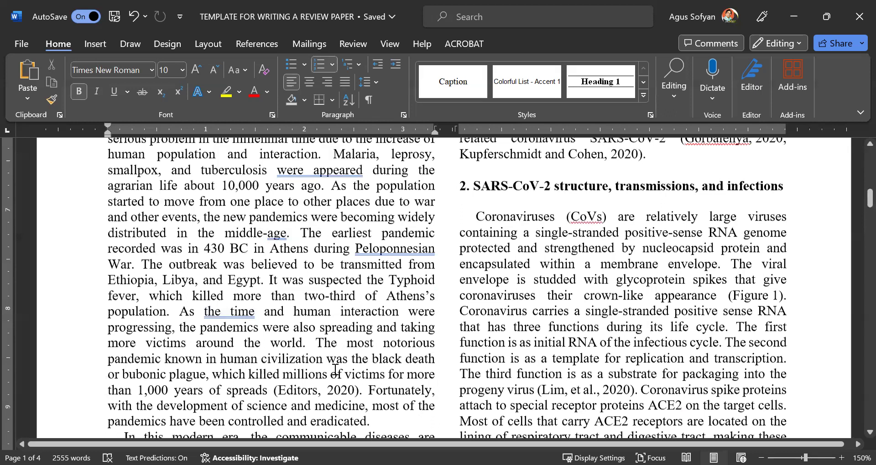
scroll(363, 378, up, 4)
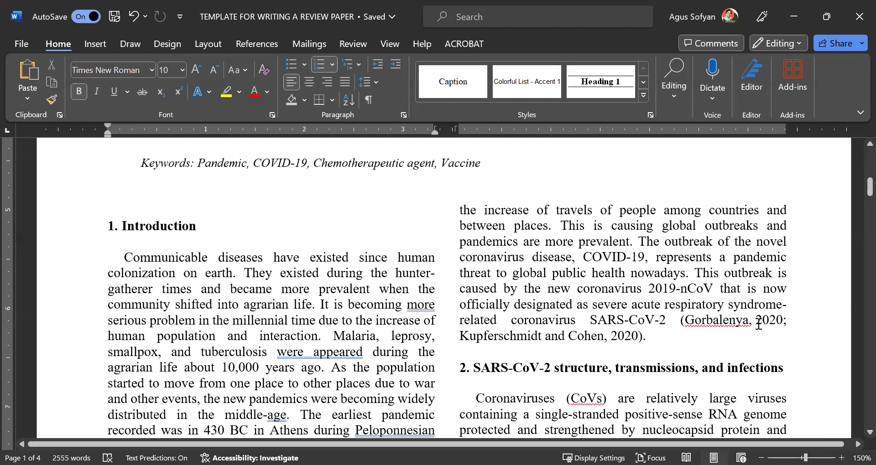
scroll(735, 301, down, 1)
Scroll past the footnote to page 2, showing Figure 1 beside Table 1
scroll(734, 301, down, 2)
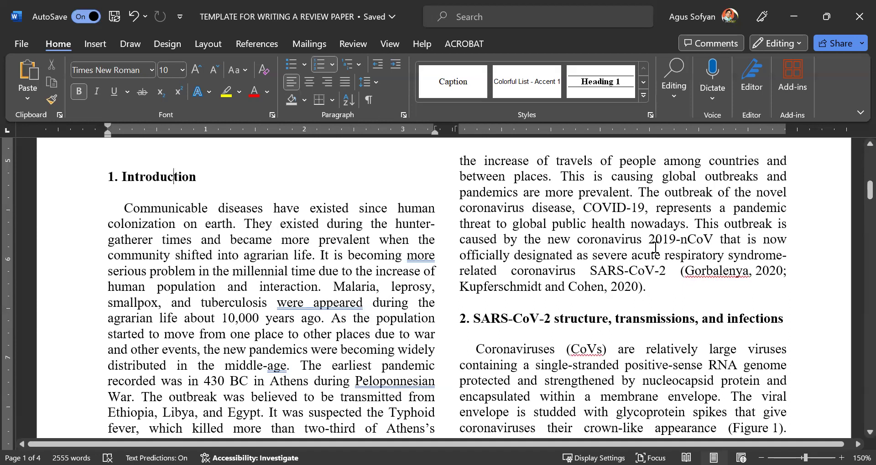
scroll(655, 249, down, 1)
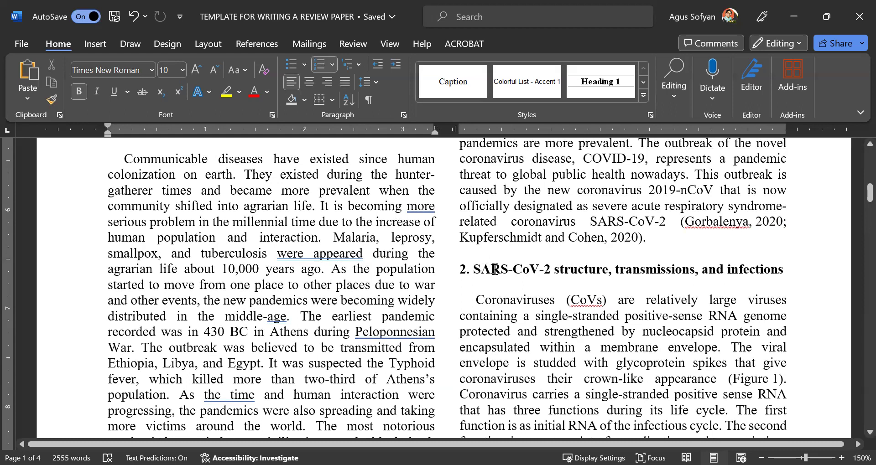
scroll(495, 269, down, 3)
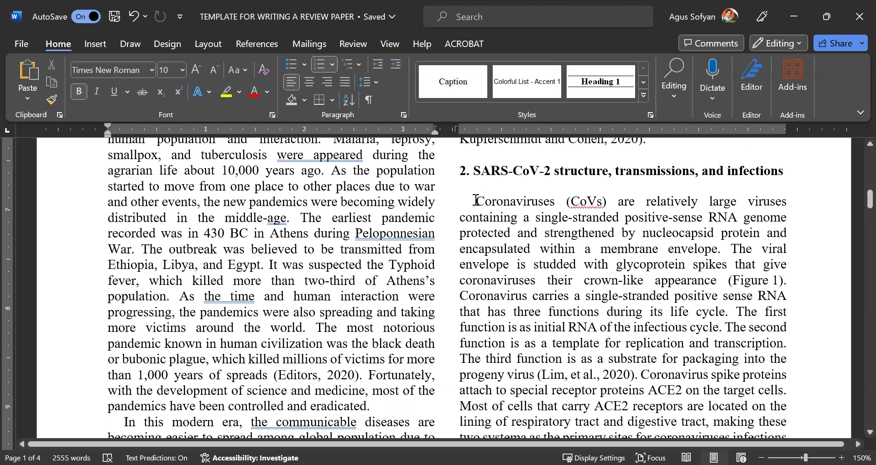
scroll(476, 200, down, 3)
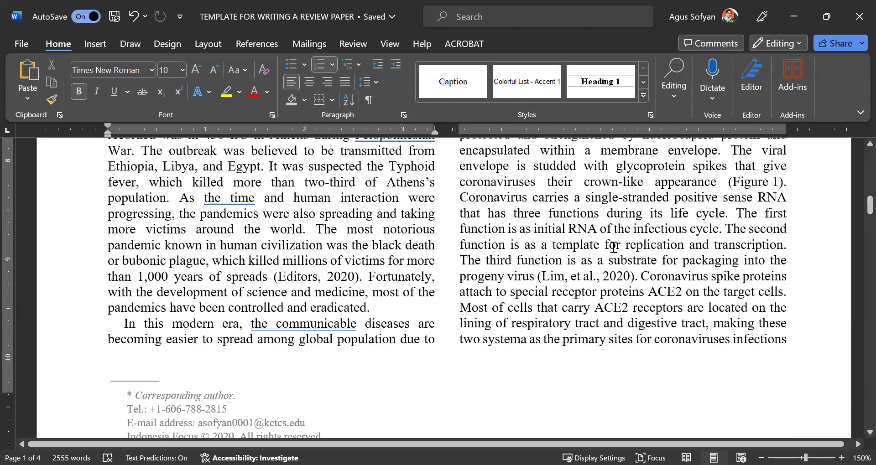
scroll(614, 248, down, 3)
scroll(613, 247, down, 12)
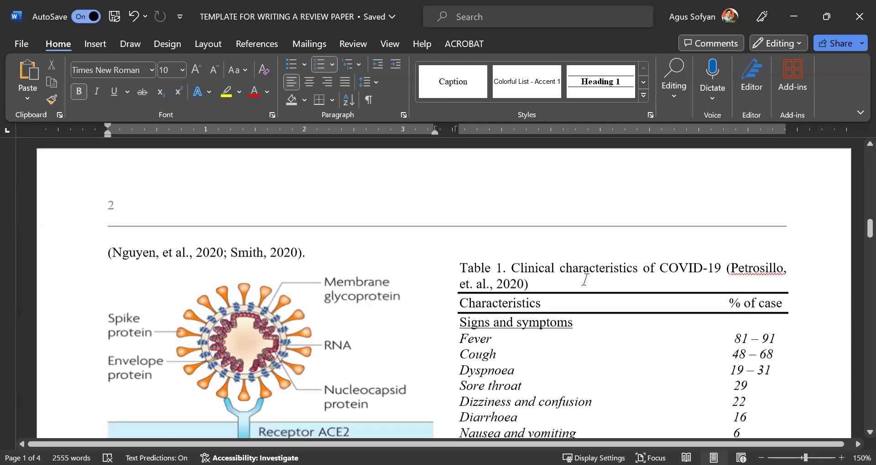
scroll(401, 333, up, 2)
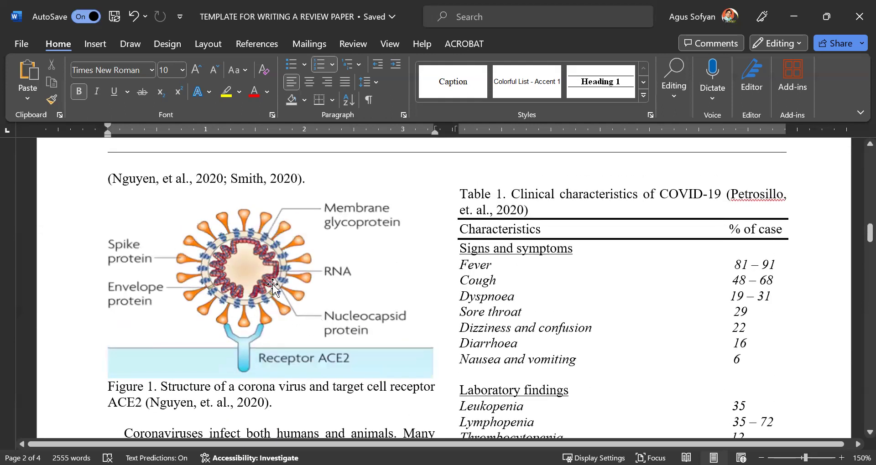